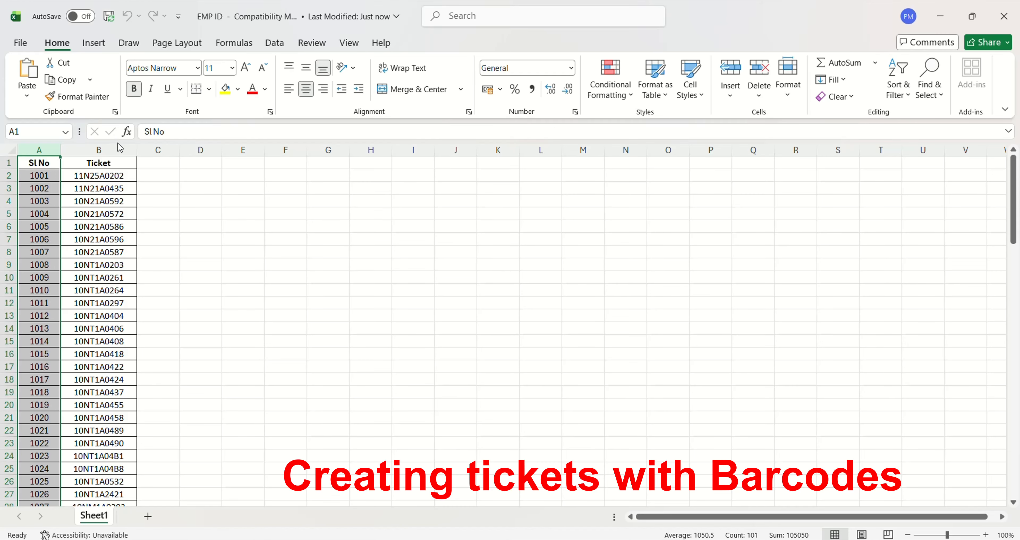
# Step: Save the EMP ID workbook holding the ticket numbers with the Excel 97-2003 Workbook file type
pyautogui.click(110, 148)
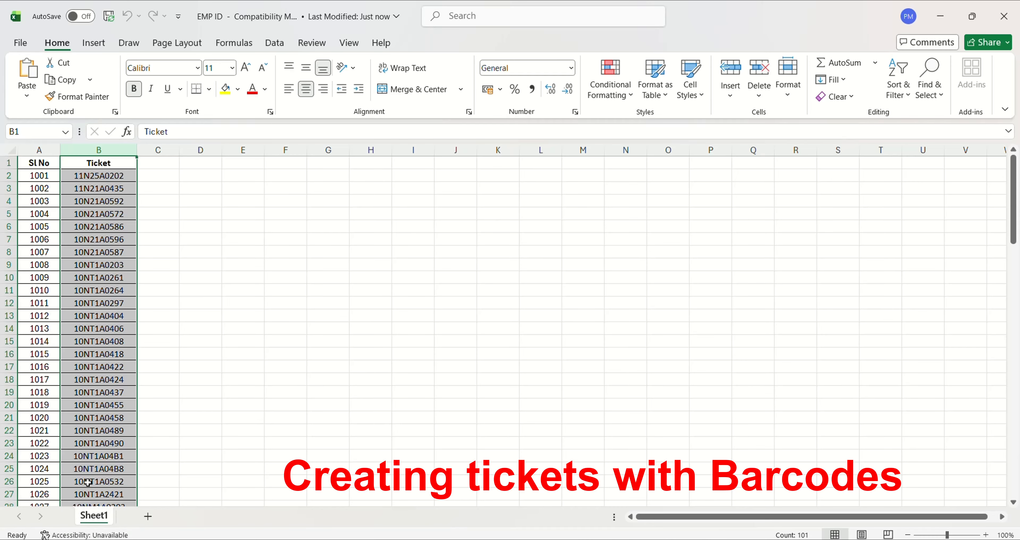
pyautogui.click(22, 44)
pyautogui.click(55, 248)
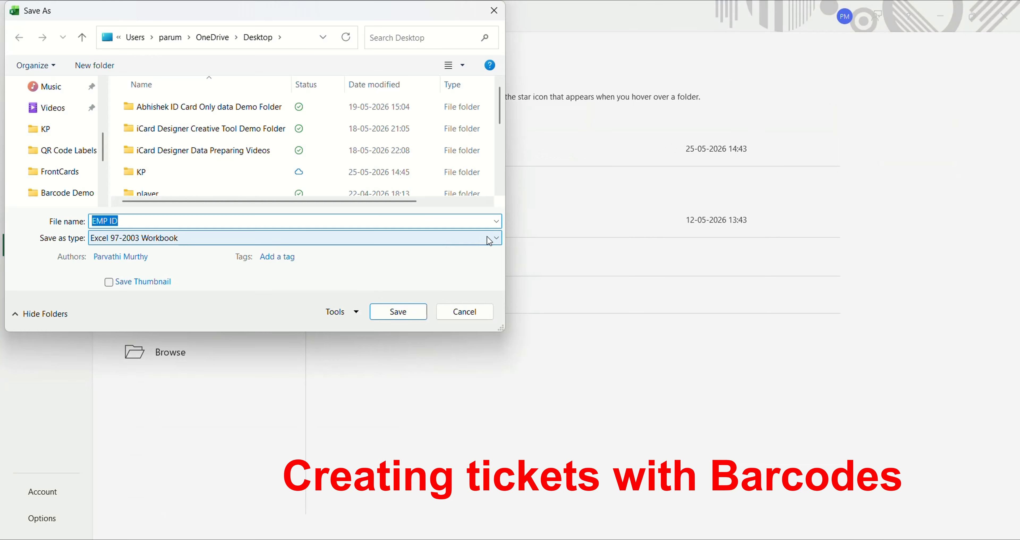
pyautogui.click(487, 238)
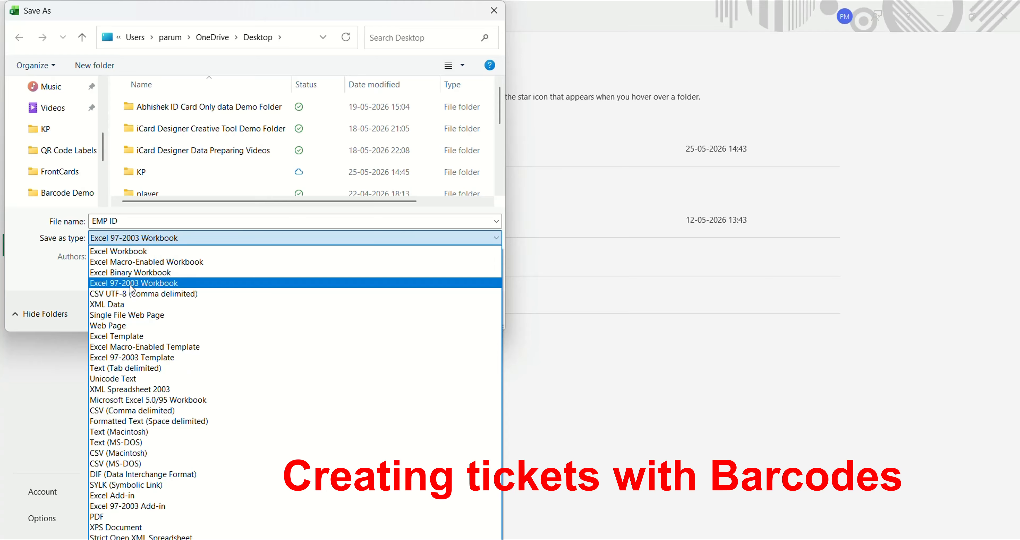
pyautogui.click(179, 283)
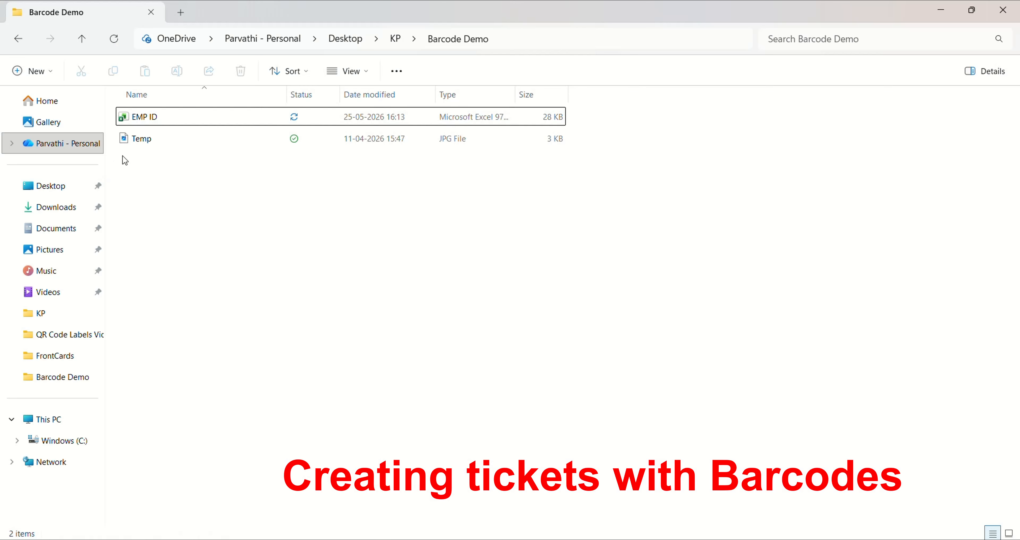
# Step: View the Temp image in the Barcode Demo folder and close it again
pyautogui.click(154, 148)
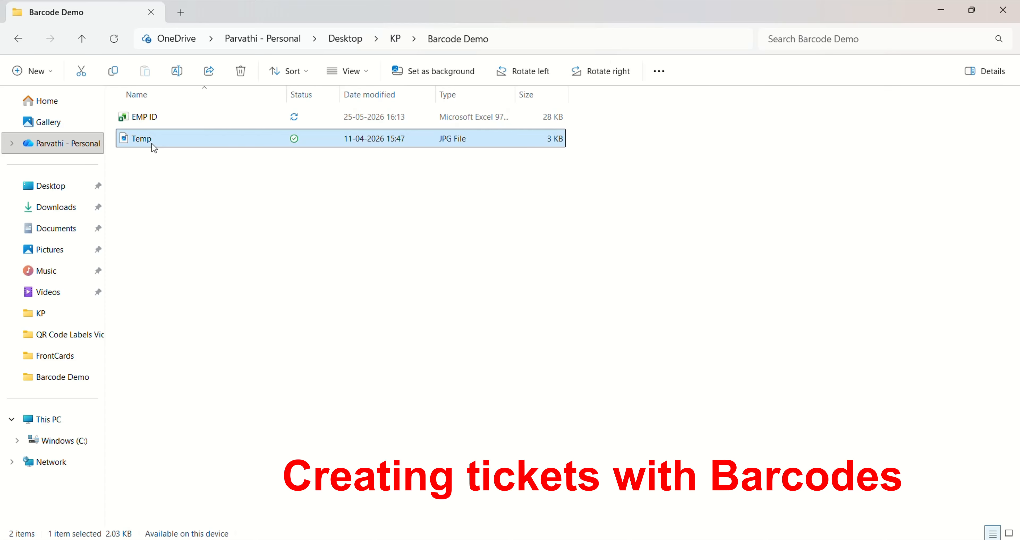
pyautogui.doubleClick(153, 147)
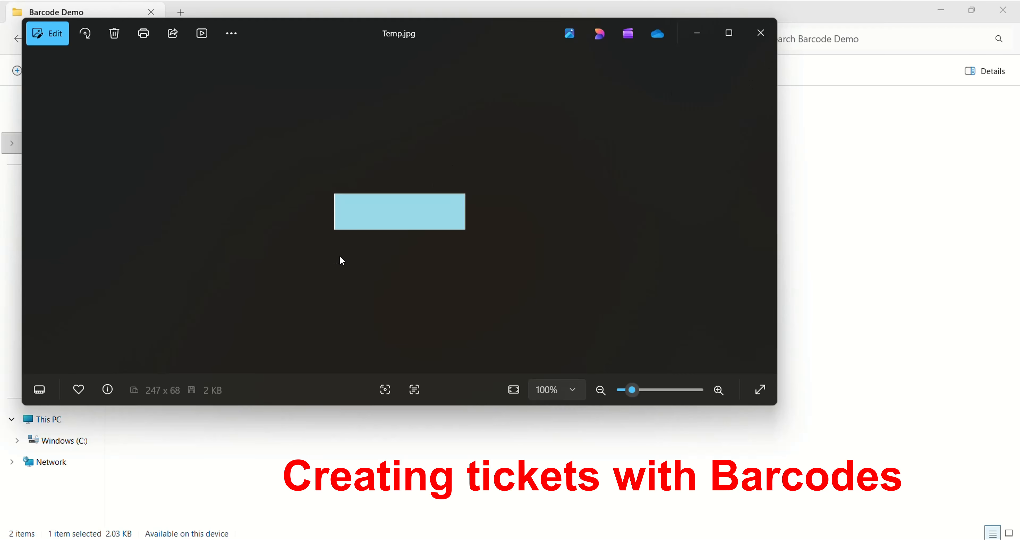
pyautogui.click(761, 33)
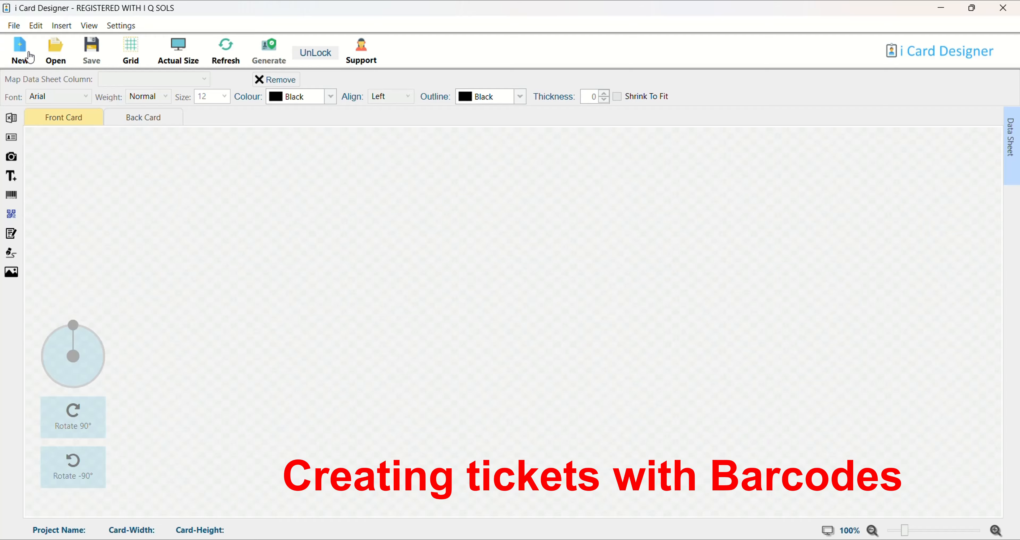
# Step: Create a new project named barcode with a card height of 25 mm
pyautogui.click(20, 52)
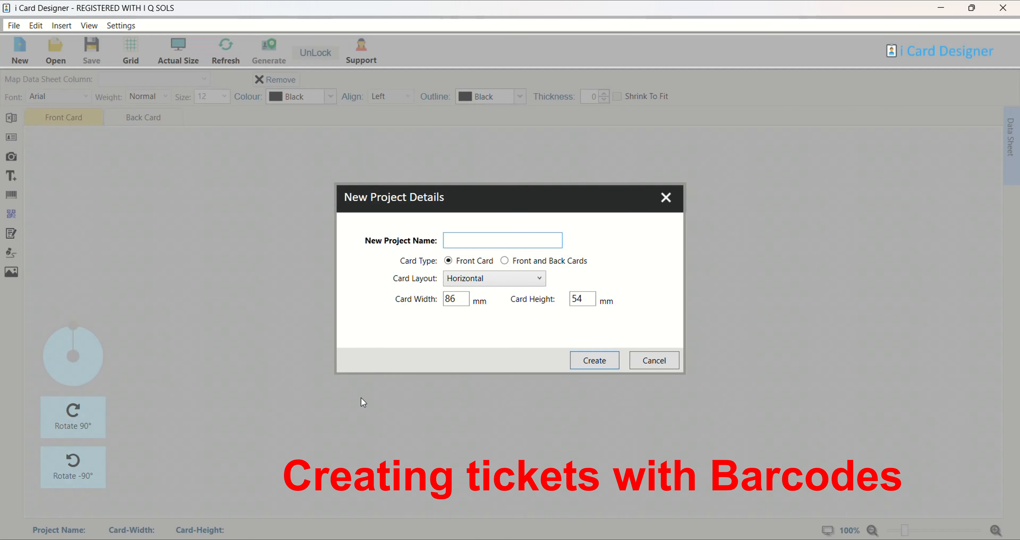
pyautogui.write('barcode')
pyautogui.doubleClick(581, 299)
pyautogui.write('25')
pyautogui.click(594, 361)
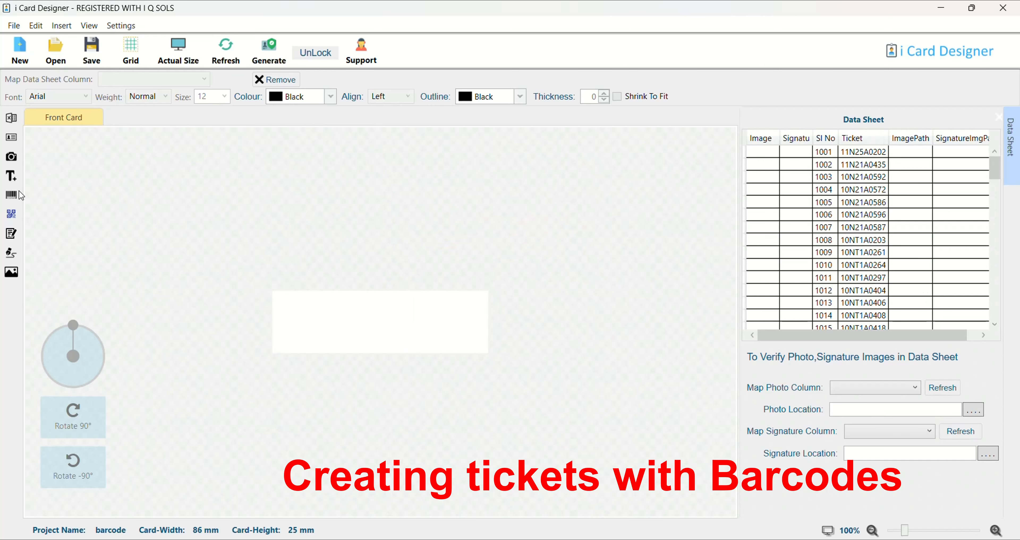
# Step: Load the Temp image from the Barcode Demo folder as the card's background
pyautogui.click(11, 139)
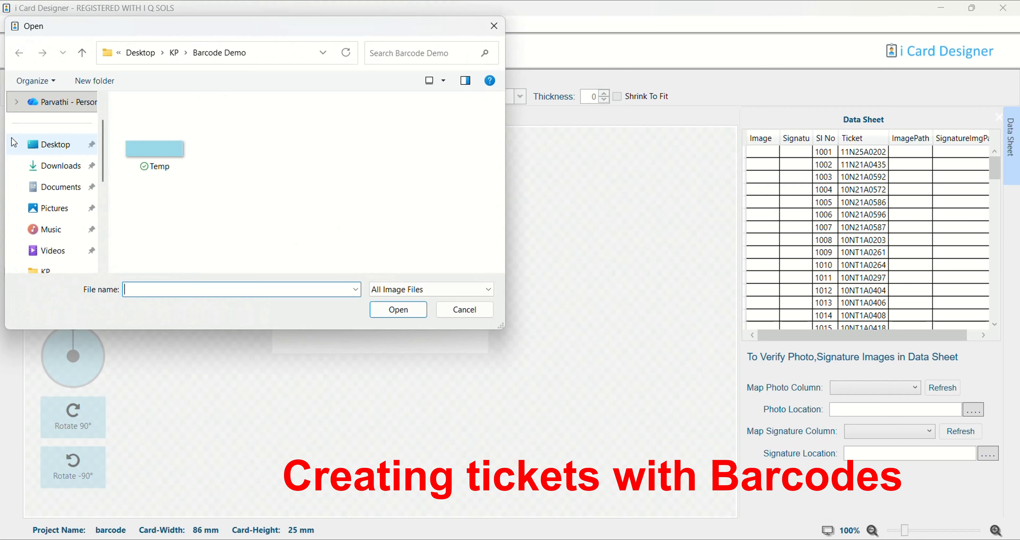
pyautogui.click(152, 159)
pyautogui.click(417, 310)
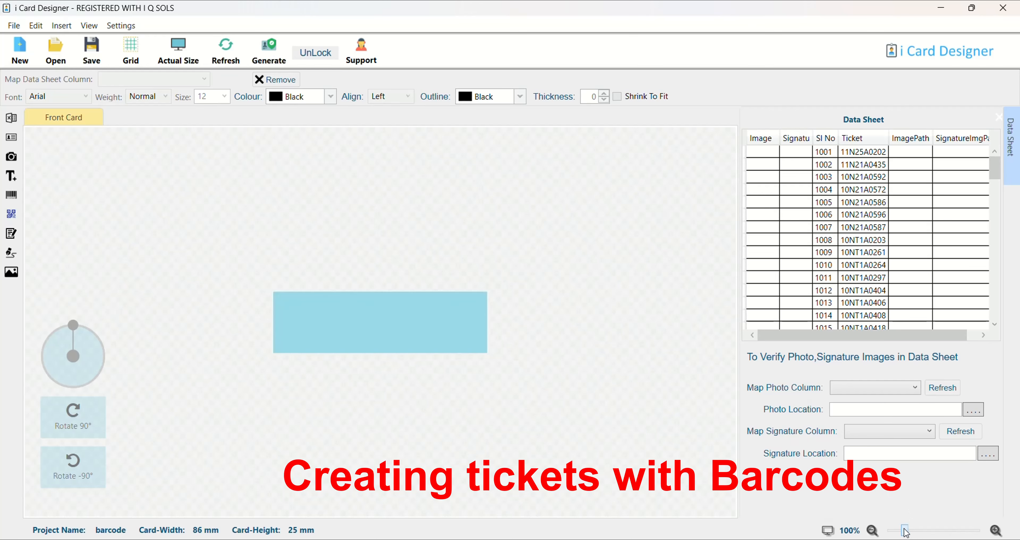
# Step: Add a barcode stretched across the upper part of the card and map it to the Ticket column
pyautogui.moveTo(905, 531); pyautogui.dragTo(924, 532)
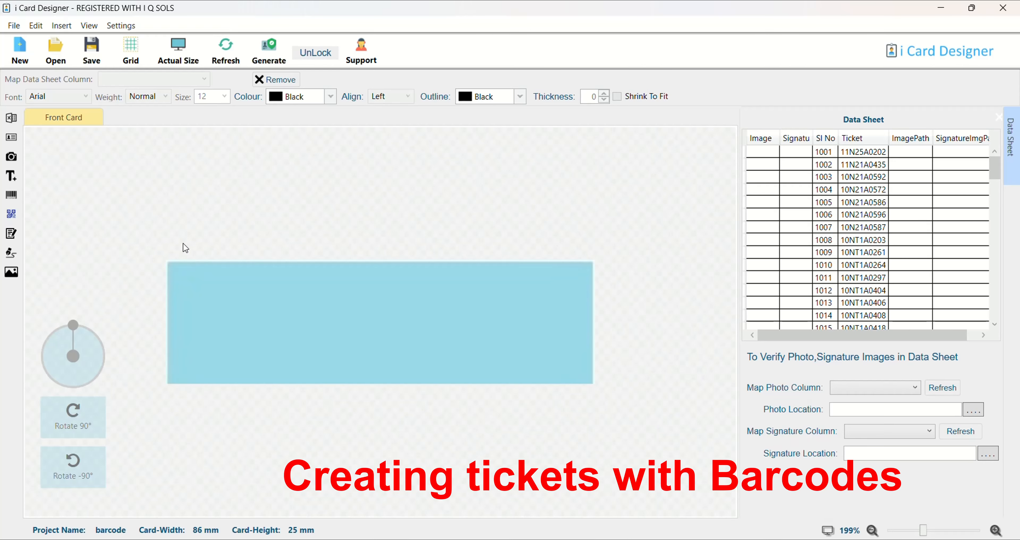
pyautogui.click(10, 196)
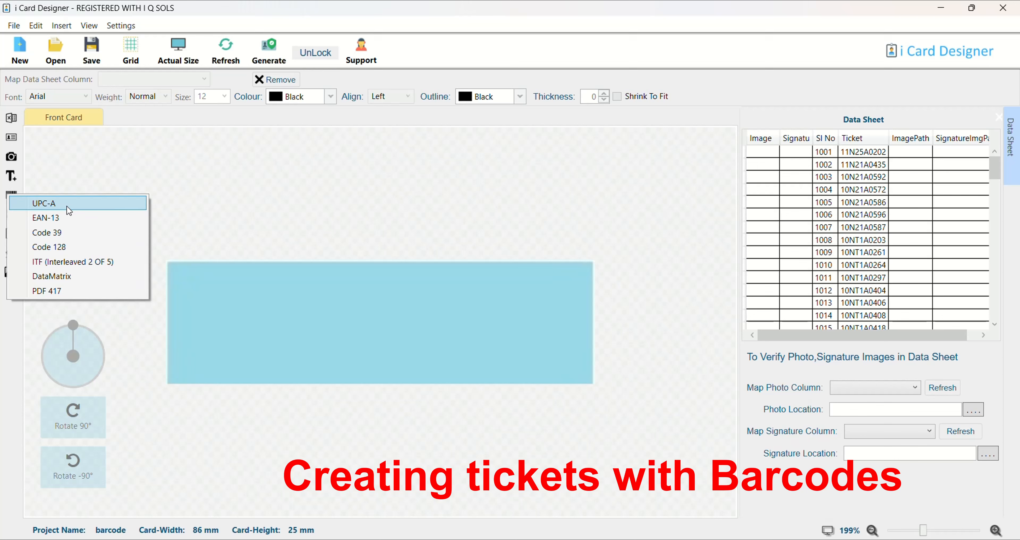
pyautogui.click(74, 204)
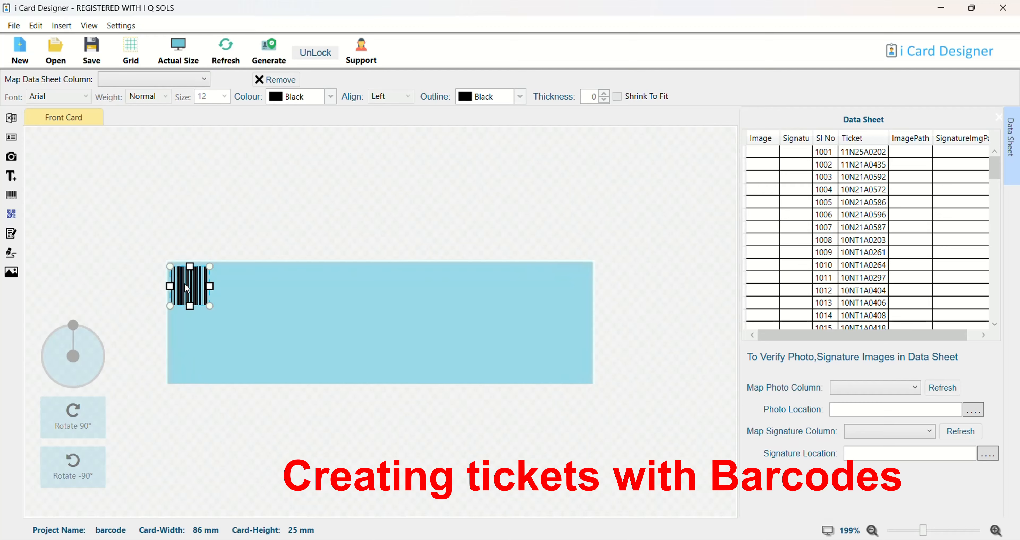
pyautogui.moveTo(185, 284); pyautogui.dragTo(582, 343)
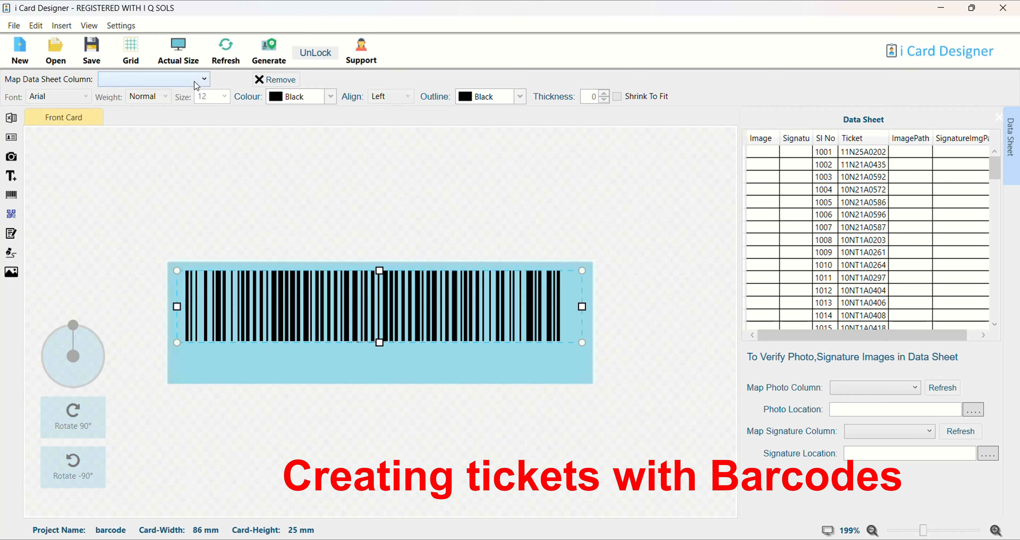
pyautogui.click(157, 83)
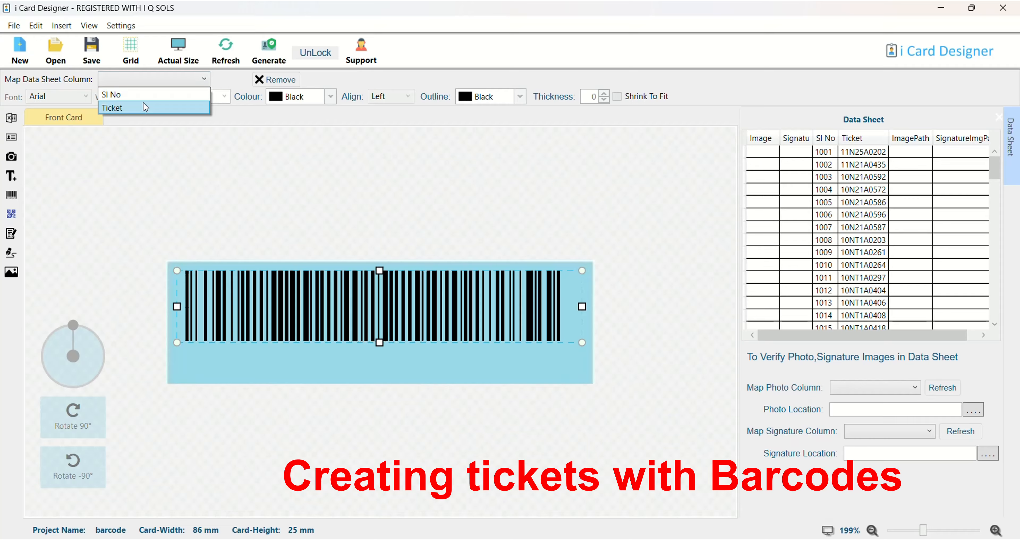
pyautogui.click(125, 112)
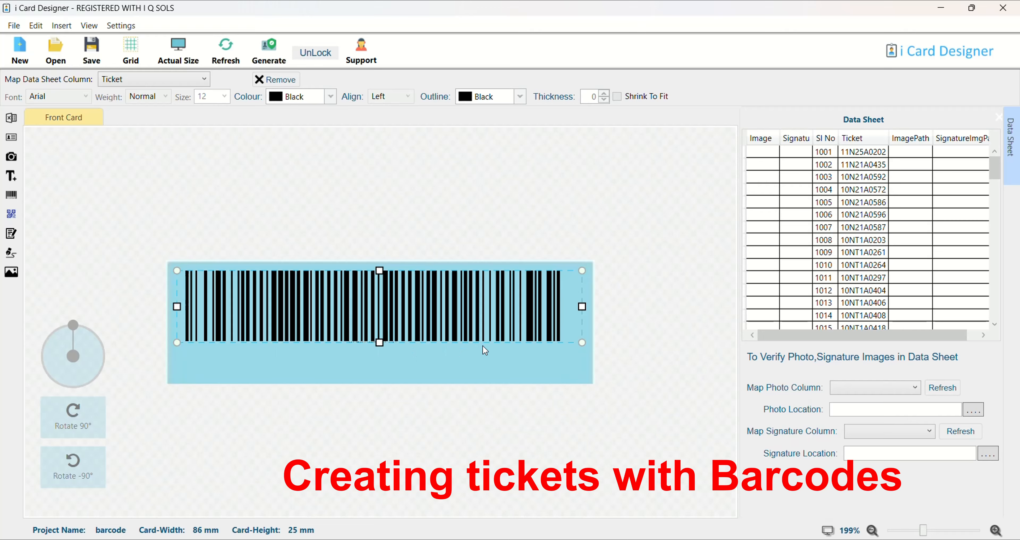
# Step: Add a data text field directly below the barcode and widen it to match the width of the bars
pyautogui.click(12, 175)
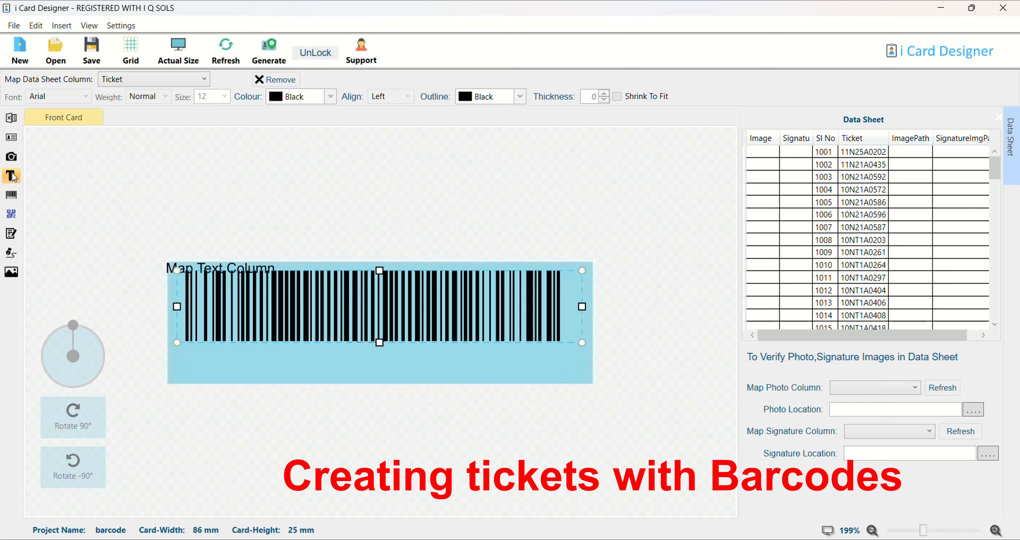
pyautogui.click(187, 273)
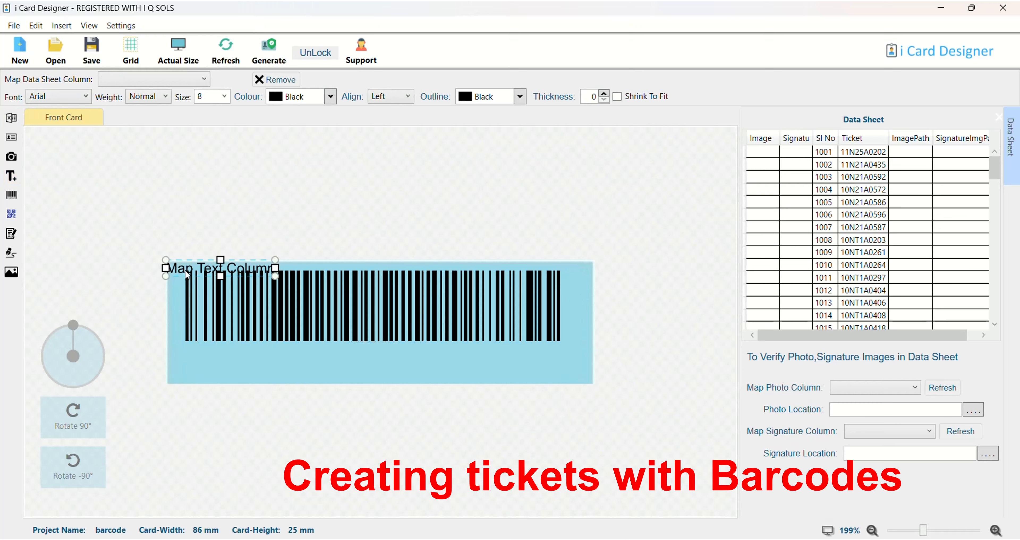
pyautogui.moveTo(187, 274); pyautogui.dragTo(214, 351)
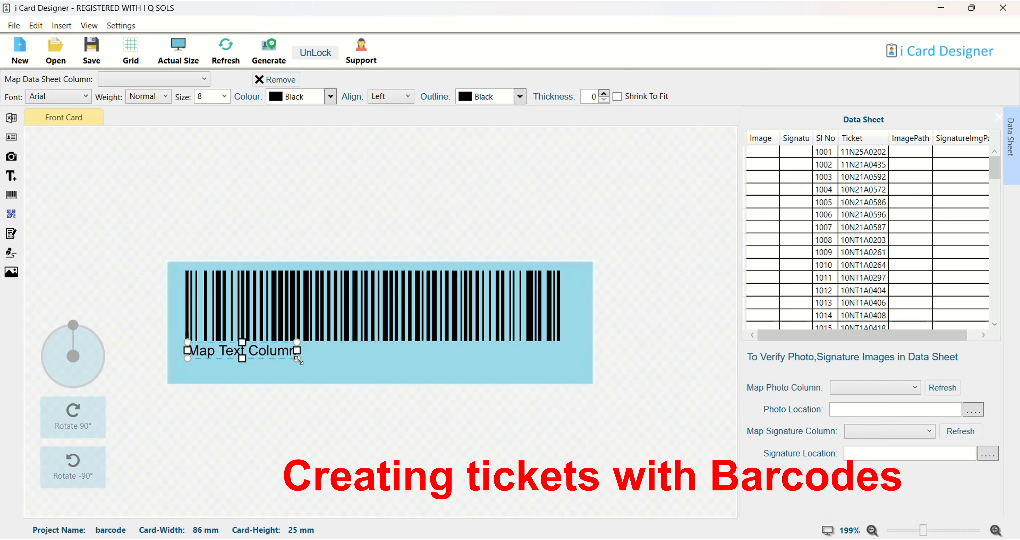
pyautogui.moveTo(298, 360); pyautogui.dragTo(395, 362)
pyautogui.moveTo(464, 371); pyautogui.dragTo(560, 370)
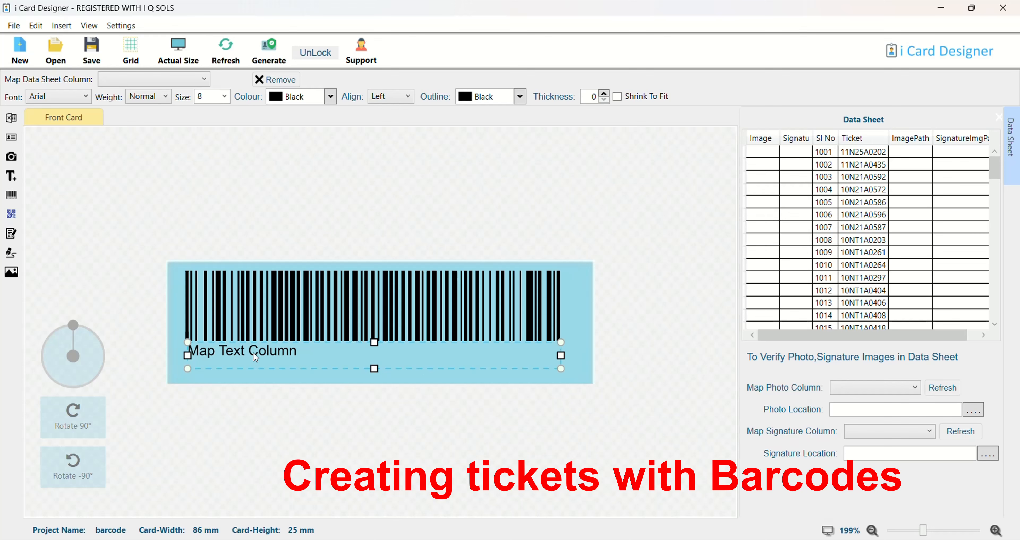
# Step: Set up the text field below the barcode with Center alignment, the Ticket column mapping and font size 6
pyautogui.click(374, 96)
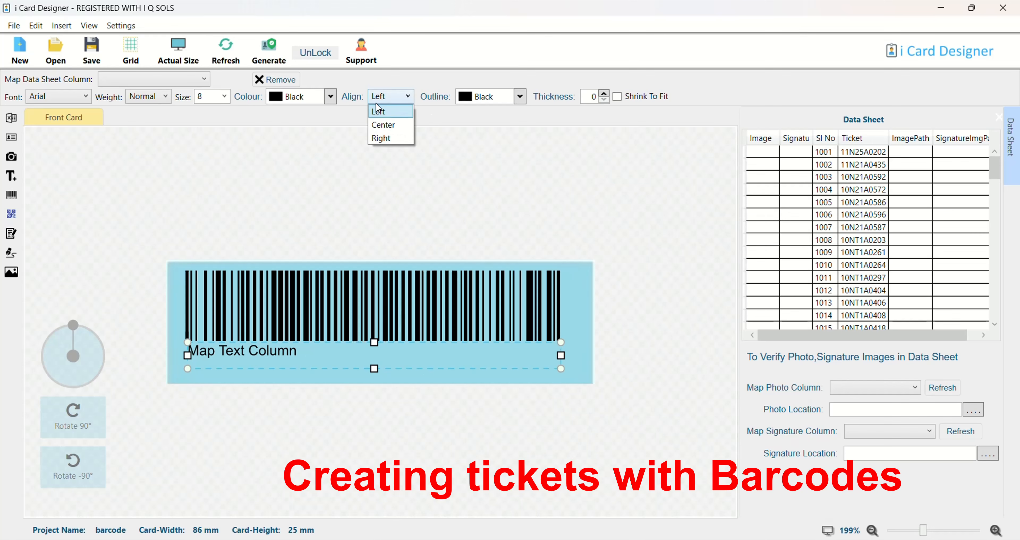
pyautogui.click(382, 126)
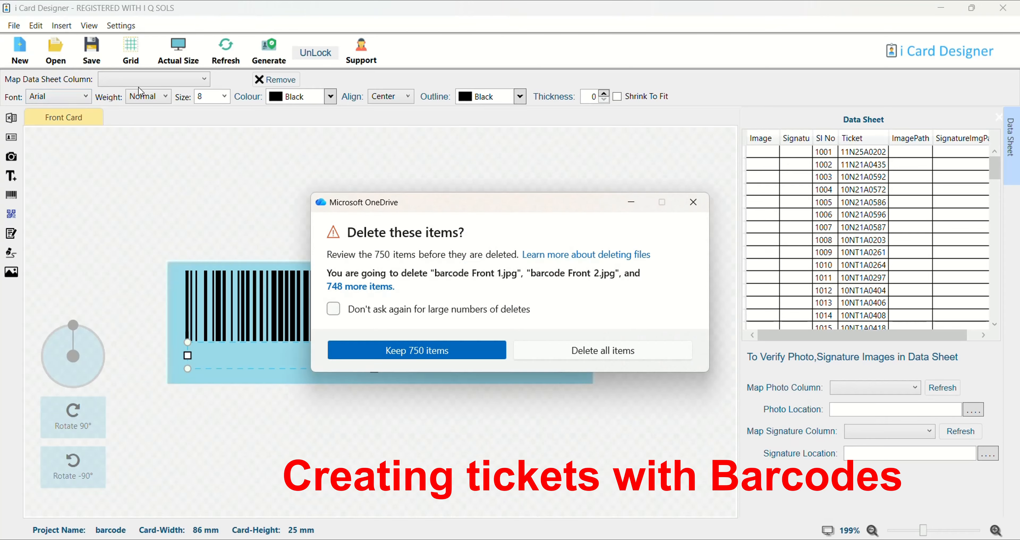
pyautogui.click(693, 203)
pyautogui.click(158, 79)
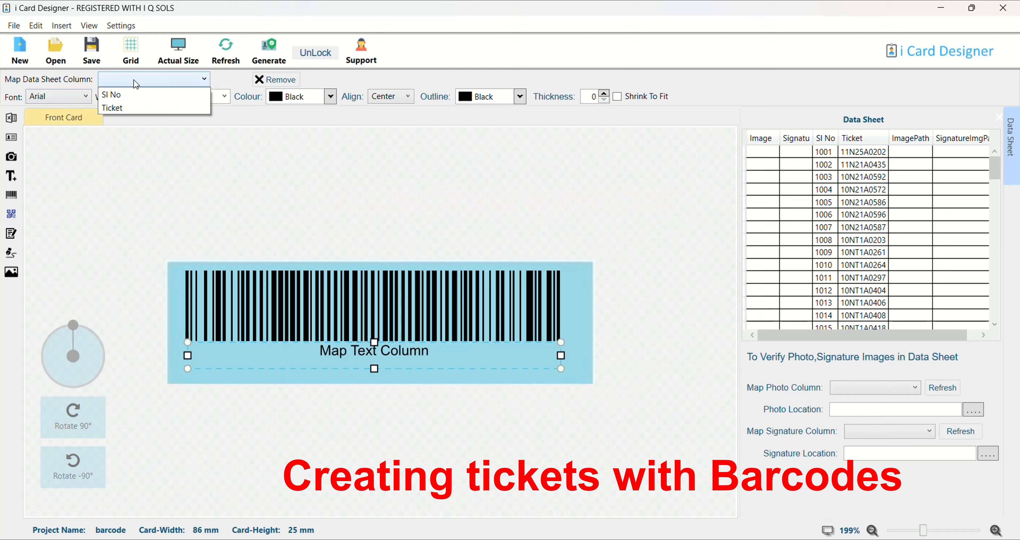
pyautogui.click(121, 112)
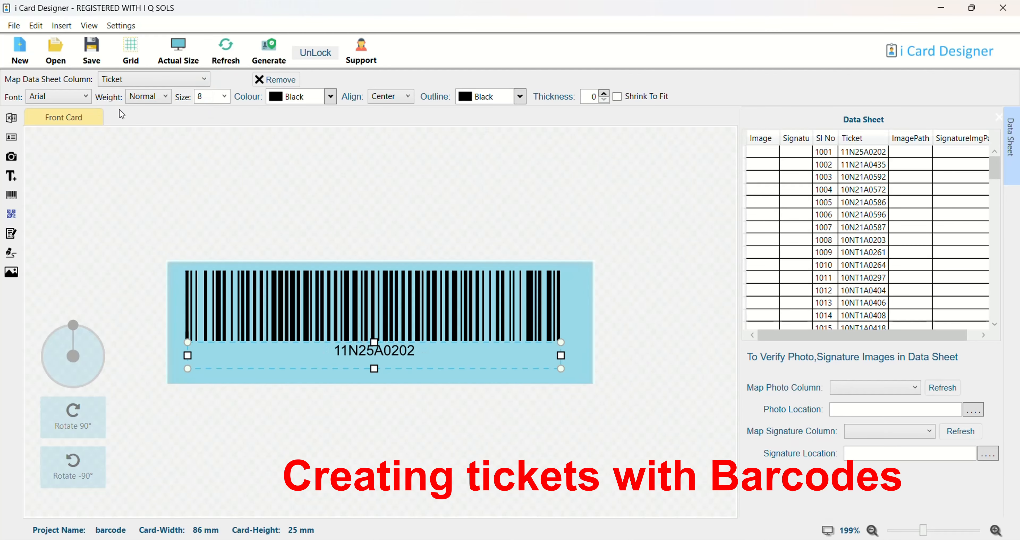
pyautogui.click(224, 96)
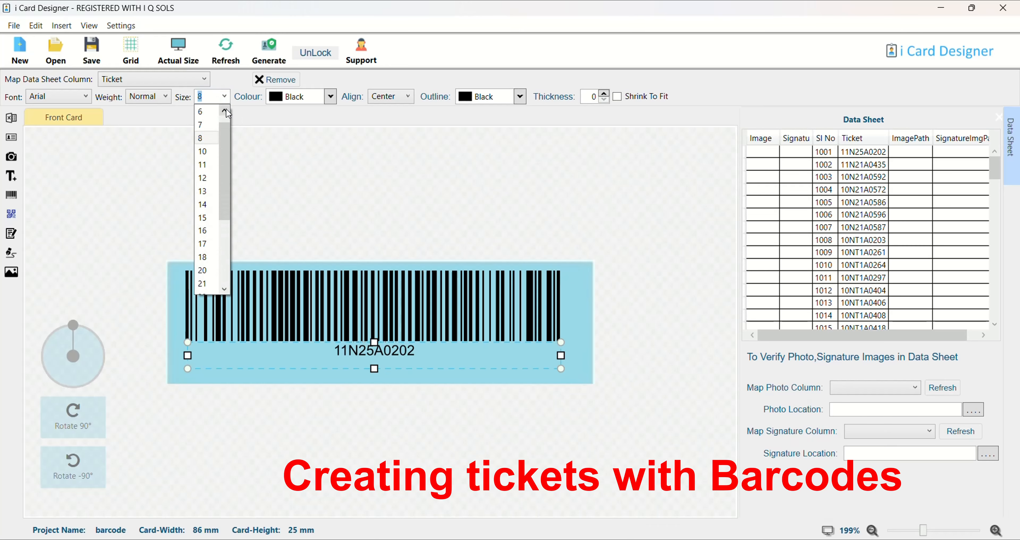
pyautogui.click(214, 112)
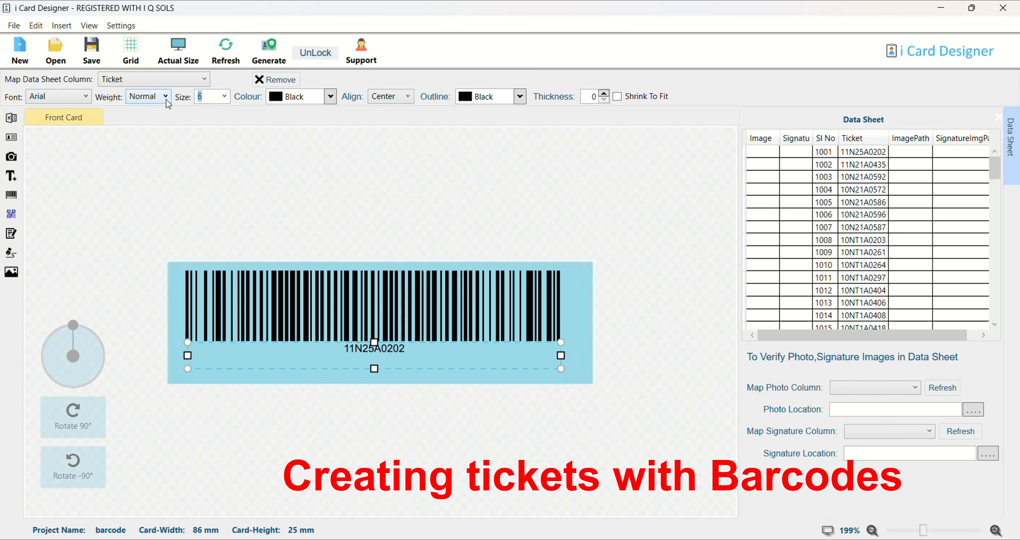
# Step: Configure card generation with 300 DPI quality, a new folder in Barcode Demo as output folder and Generate Single Cards enabled
pyautogui.click(267, 56)
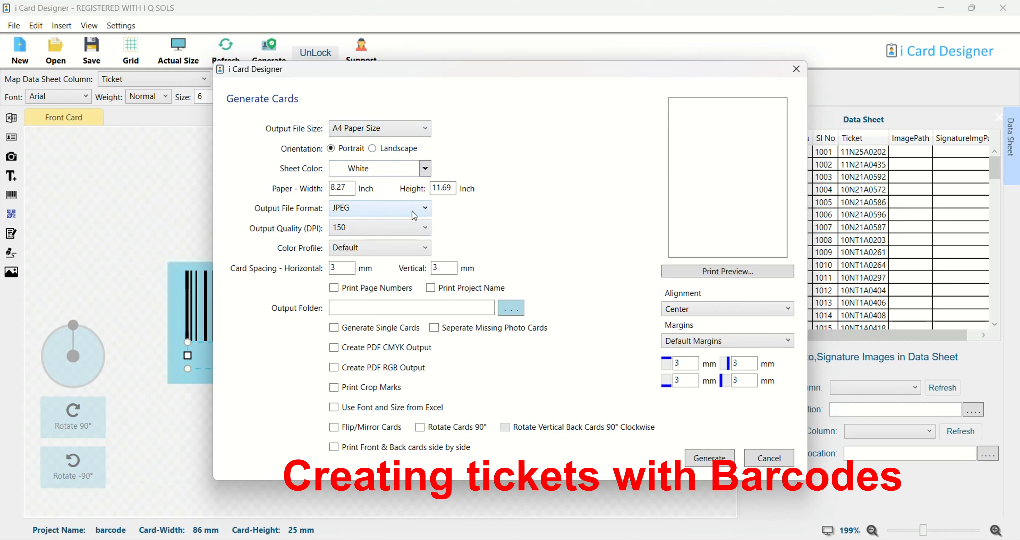
pyautogui.click(369, 232)
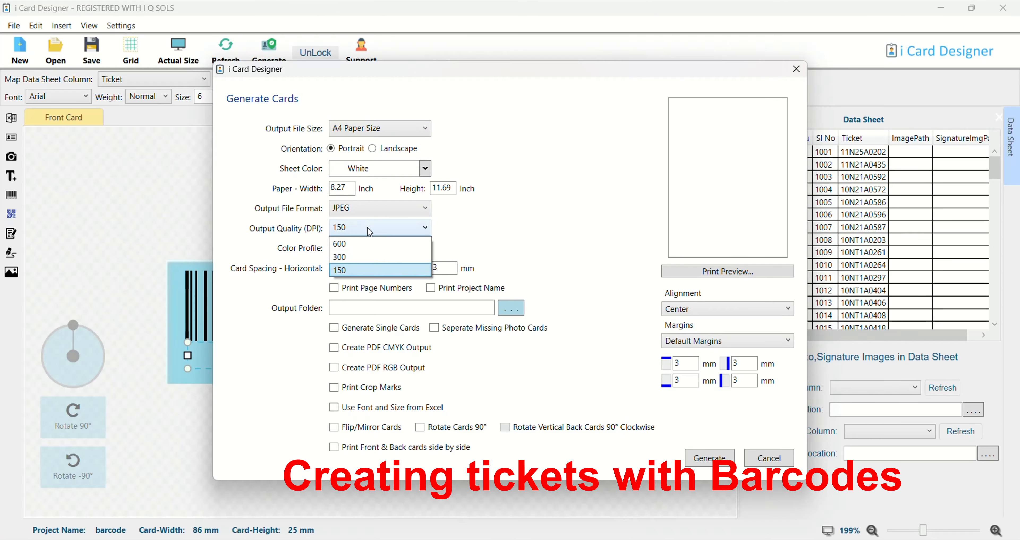
pyautogui.click(351, 262)
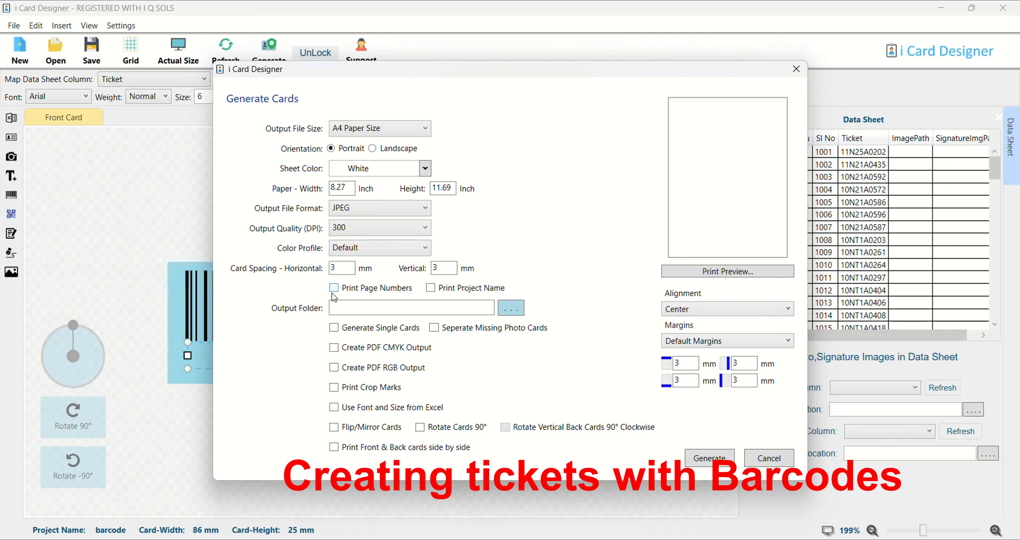
pyautogui.click(511, 309)
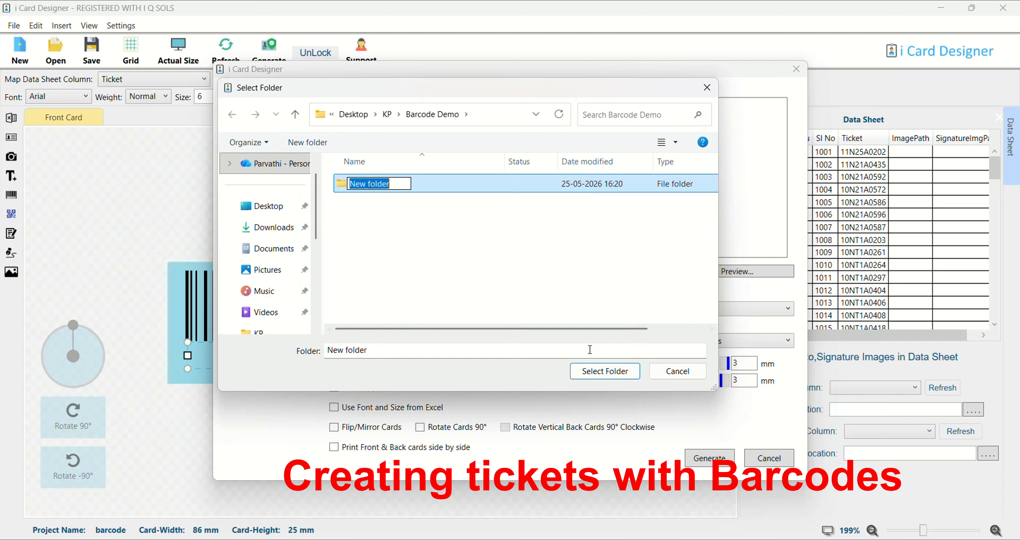
pyautogui.click(596, 374)
pyautogui.click(596, 372)
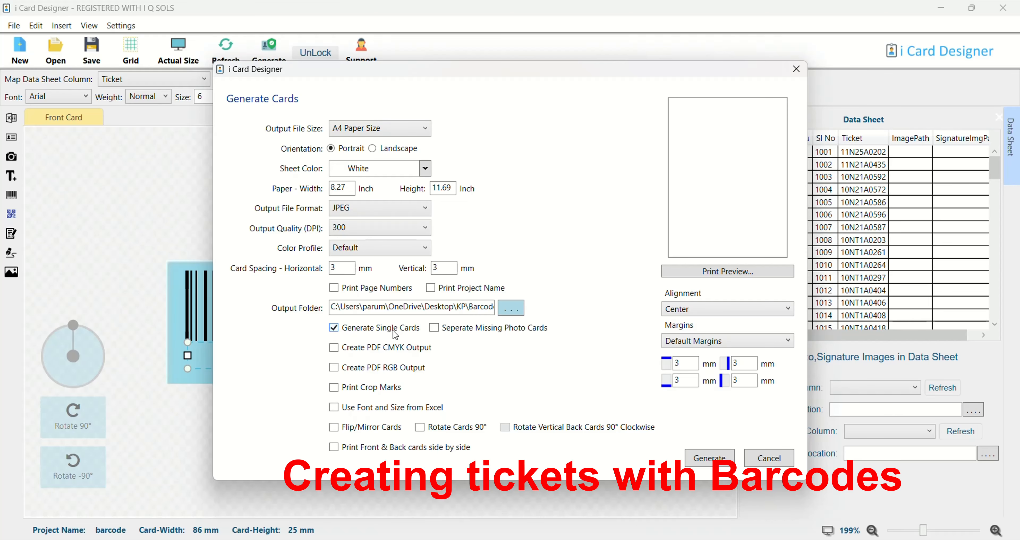
# Step: Preview the A4 print sheet and generate all ticket cards and sheets
pyautogui.click(711, 276)
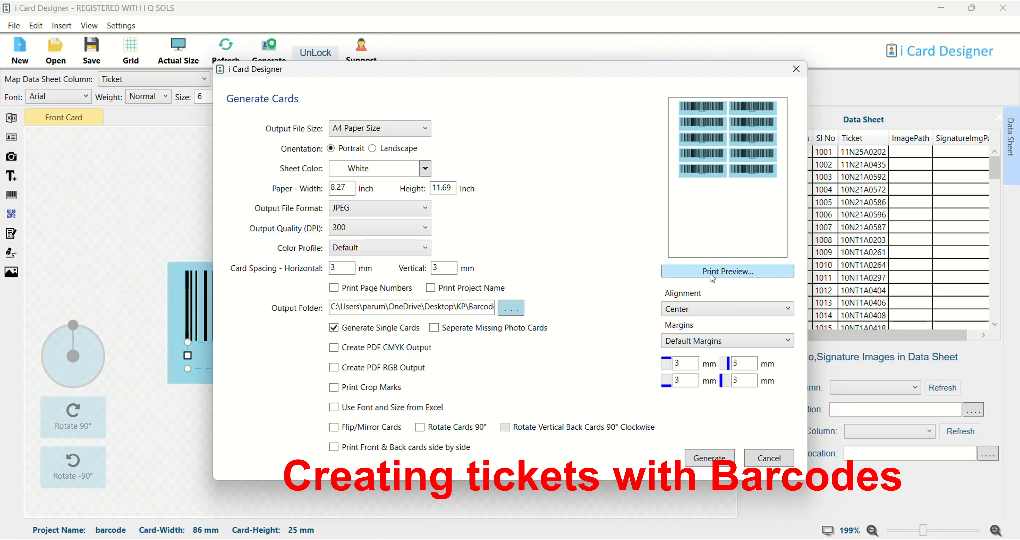
pyautogui.click(701, 460)
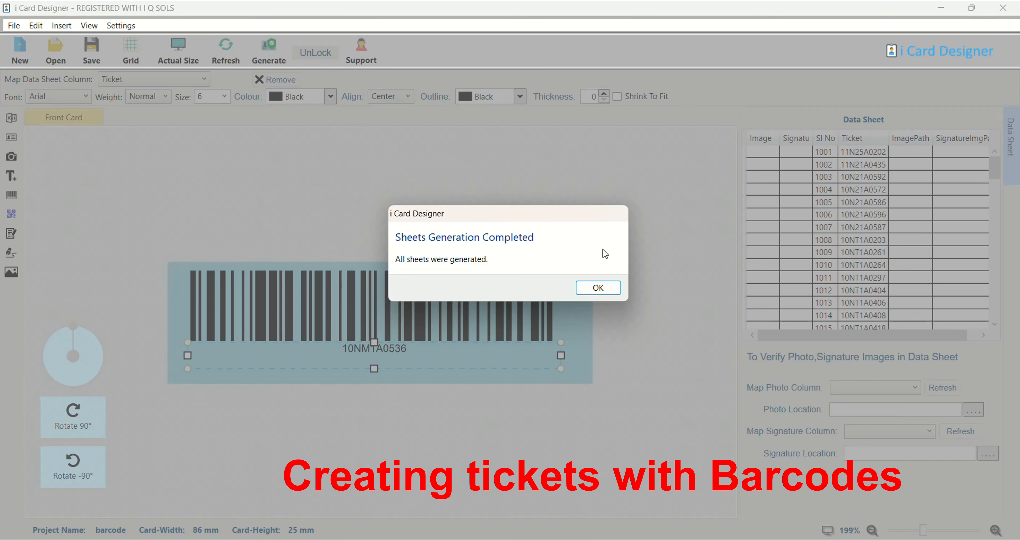
pyautogui.click(600, 287)
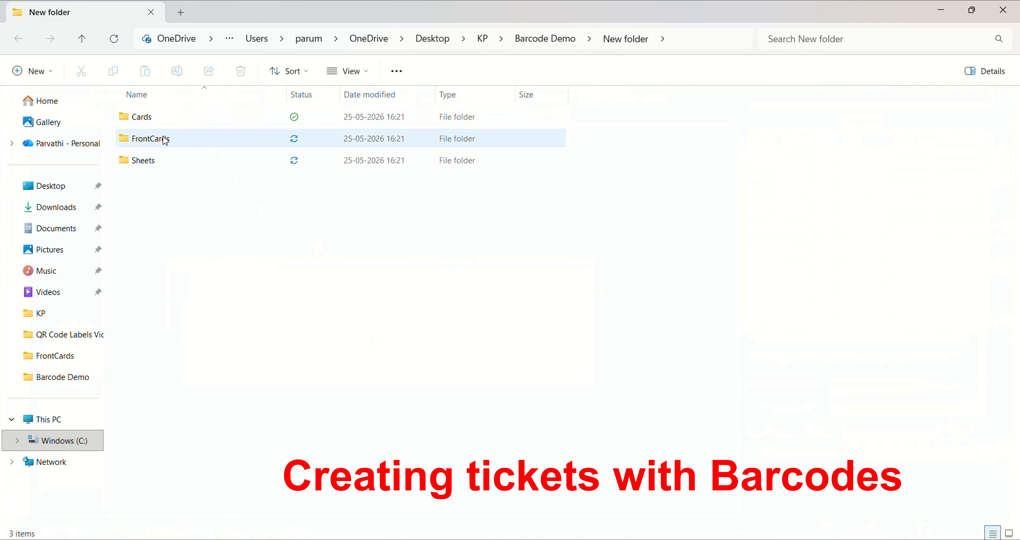
# Step: Look through the generated single card images in the FrontCards folder and return to the output folder
pyautogui.click(165, 140)
pyautogui.doubleClick(166, 140)
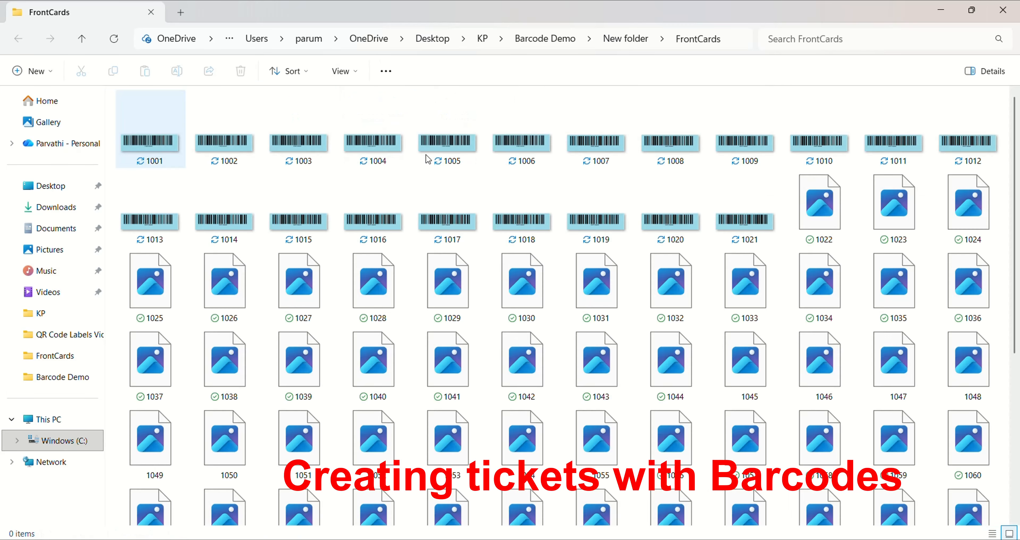
pyautogui.hotkey('alt', 'Left')
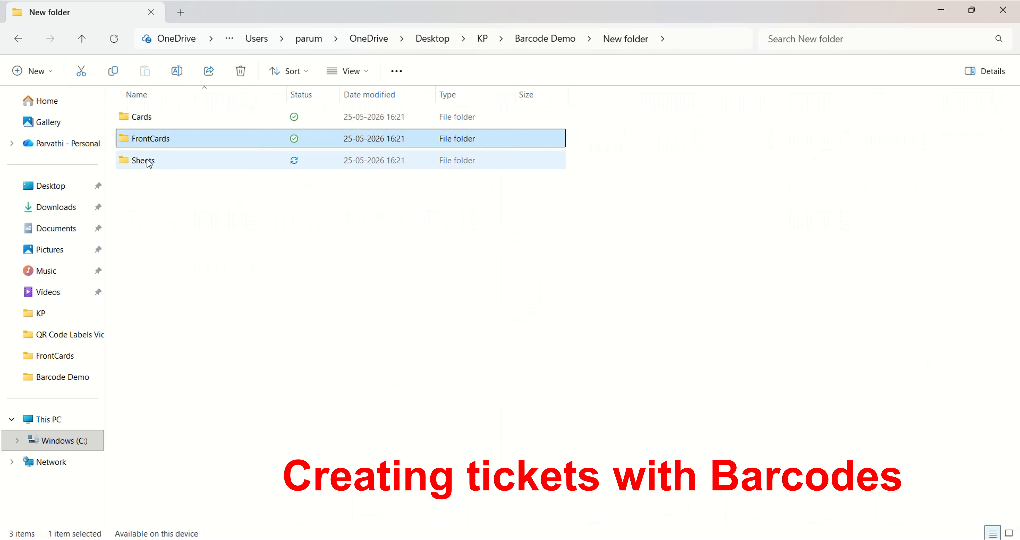
# Step: Inspect the first generated A4 sheet, barcode Front 1, from the Sheets folder and close the image
pyautogui.click(149, 162)
pyautogui.doubleClick(149, 162)
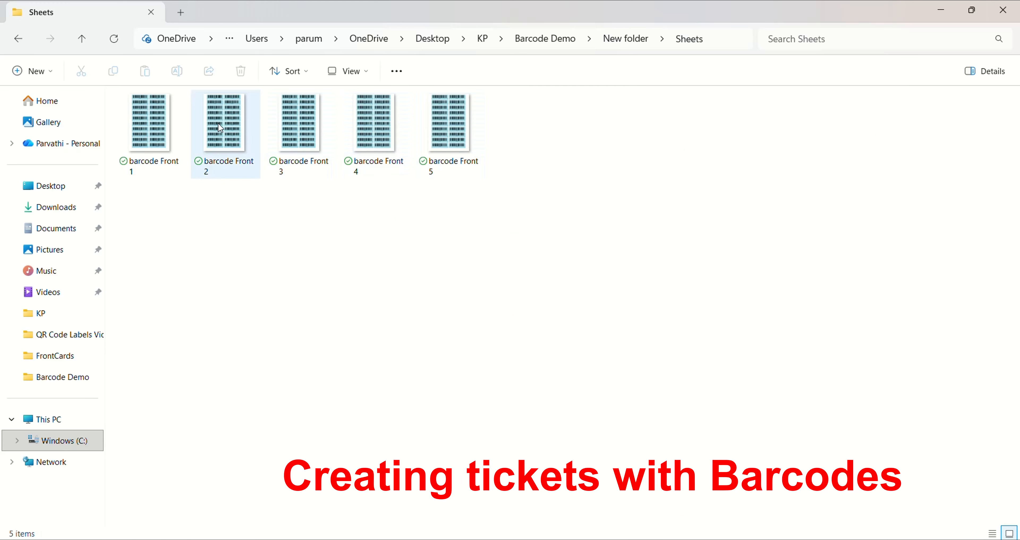
pyautogui.click(160, 135)
pyautogui.doubleClick(158, 133)
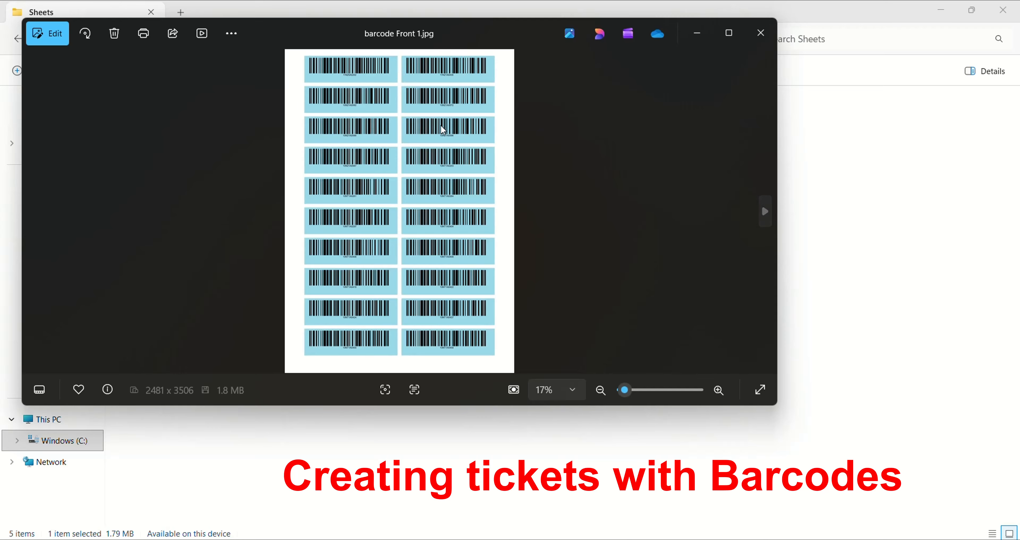
pyautogui.click(760, 33)
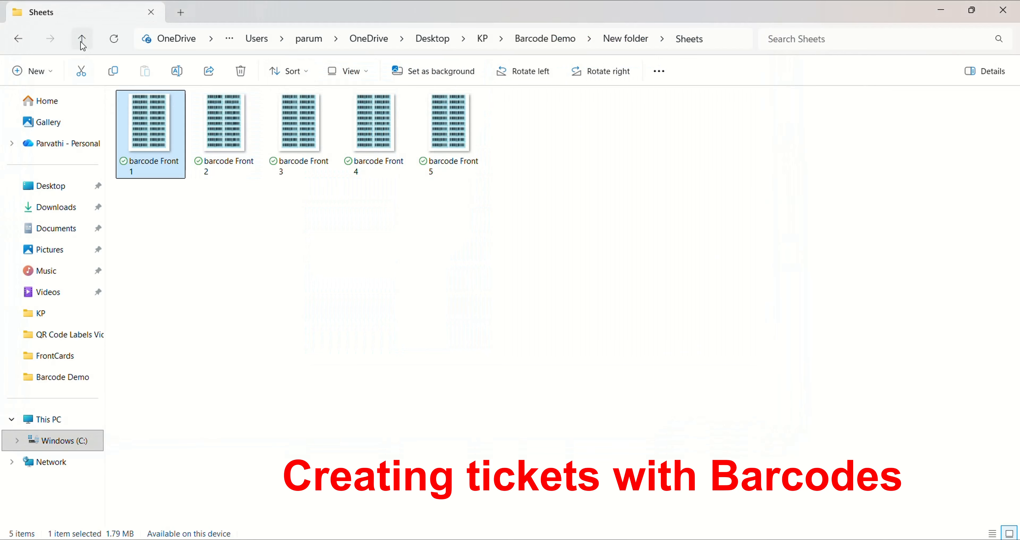
# Step: Check the barcode and ticket number on single card 1001 in the FrontCards folder, close the image and leave the folder
pyautogui.click(82, 40)
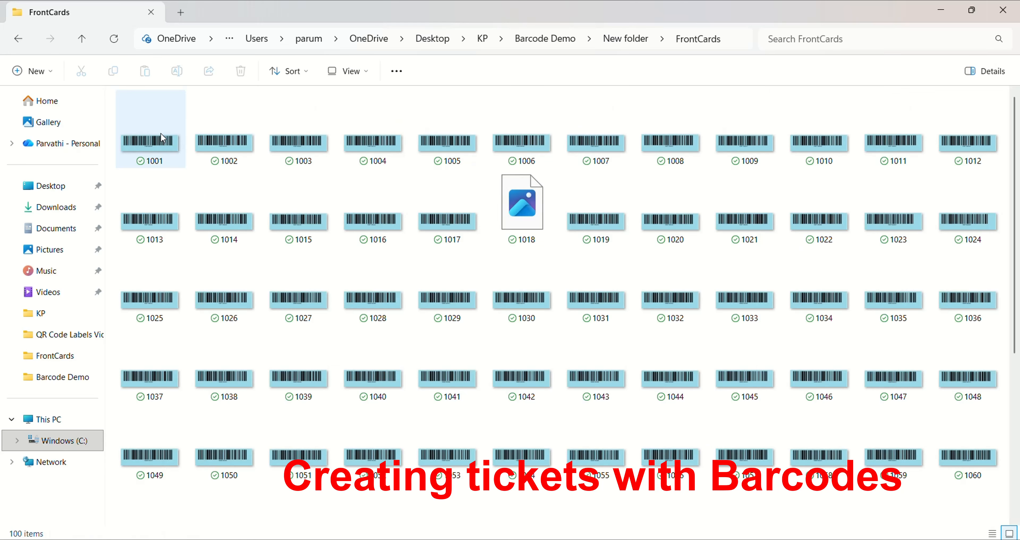
pyautogui.click(158, 141)
pyautogui.doubleClick(158, 143)
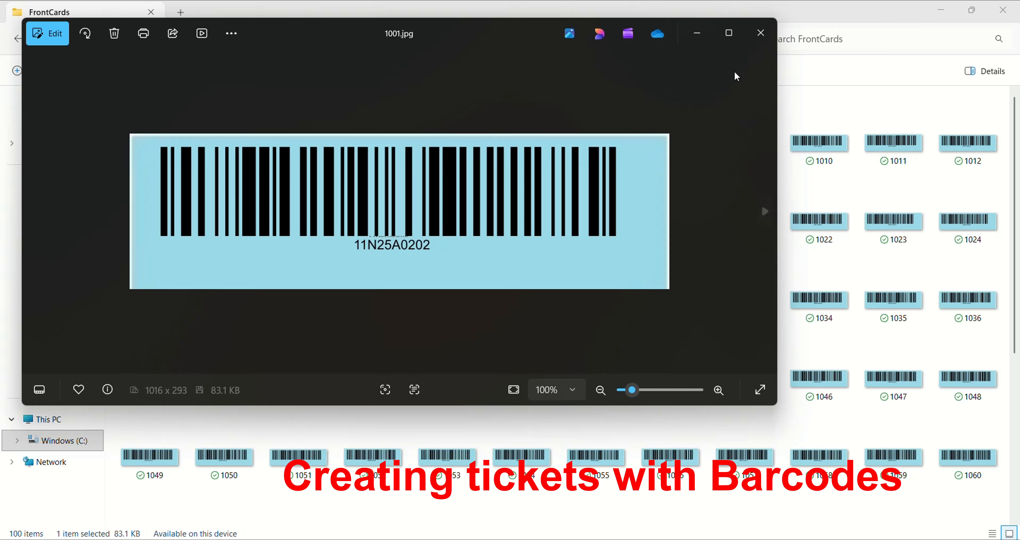
pyautogui.click(761, 36)
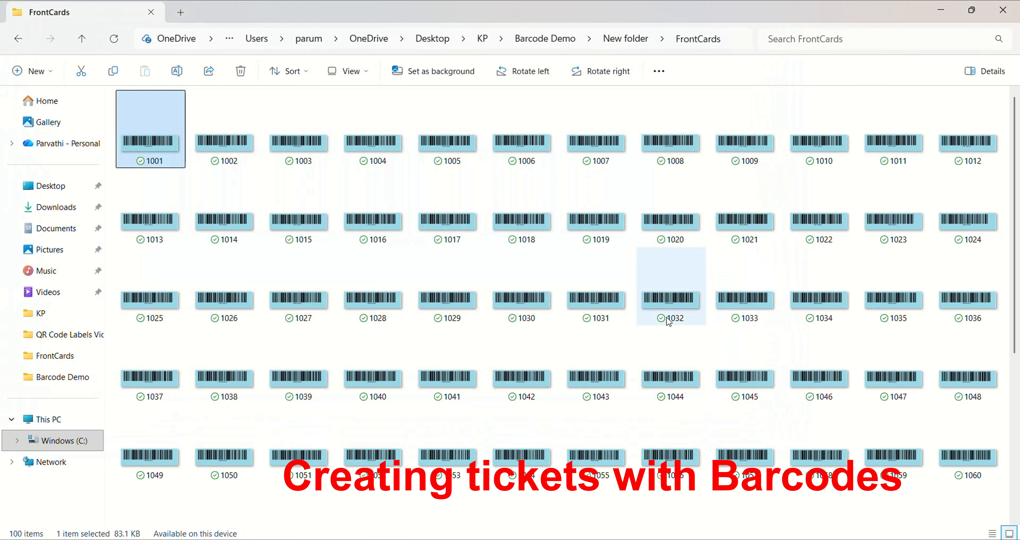
pyautogui.click(82, 39)
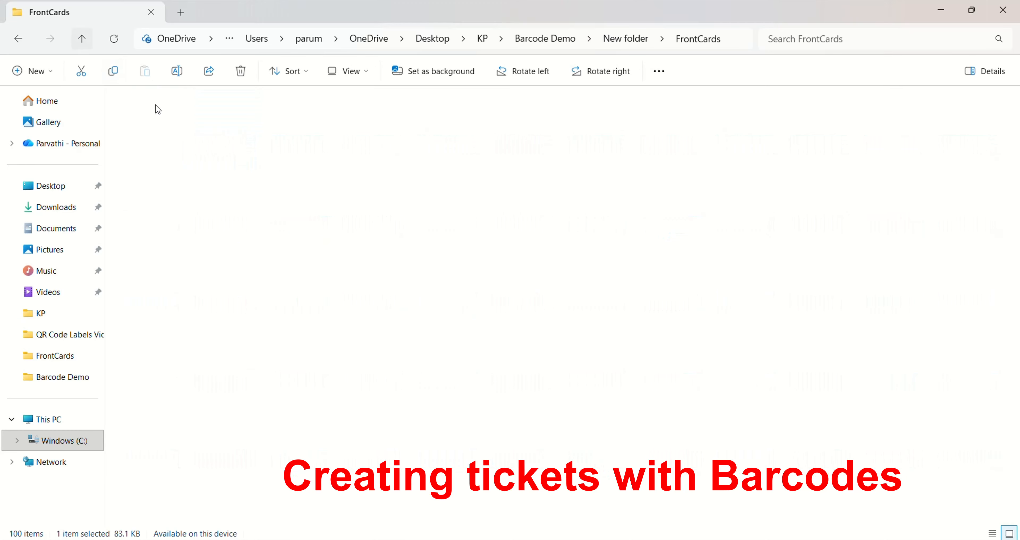